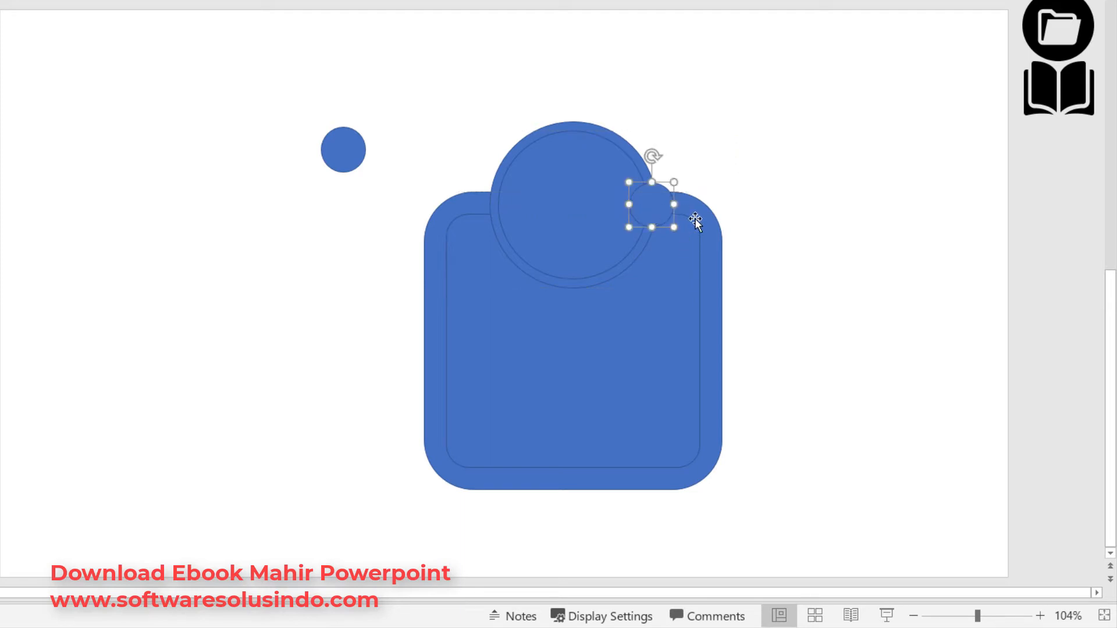
Move the loose small circle onto the top circle's left edge, and copy all four top circles down to the rounded square's bottom edge
left_click_drag(343, 150, 490, 207)
left_click(771, 181)
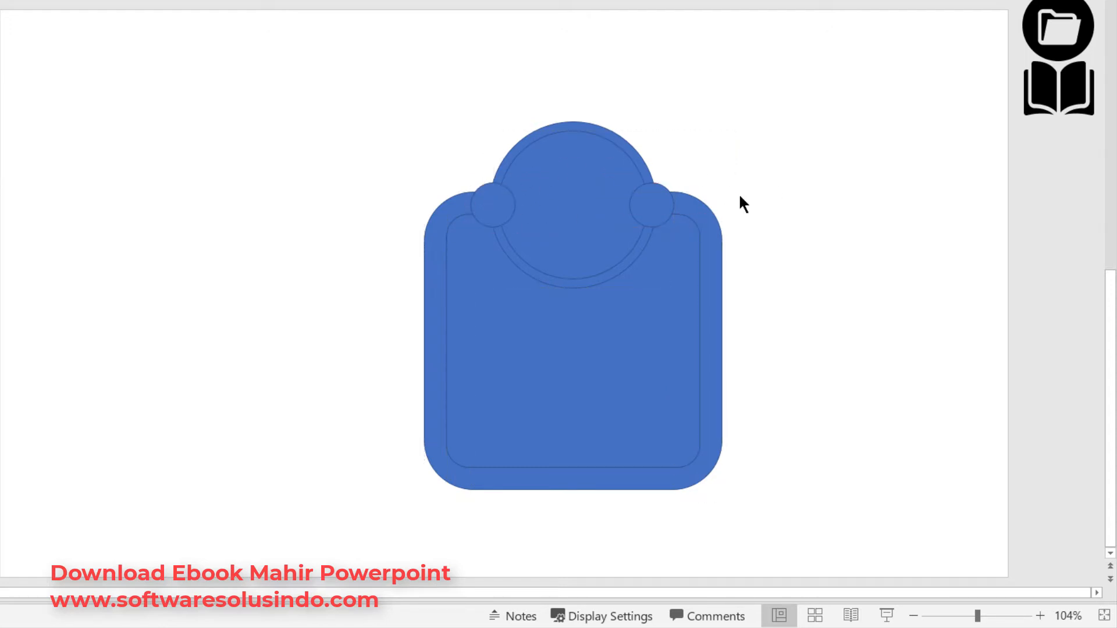
left_click_drag(428, 63, 721, 314)
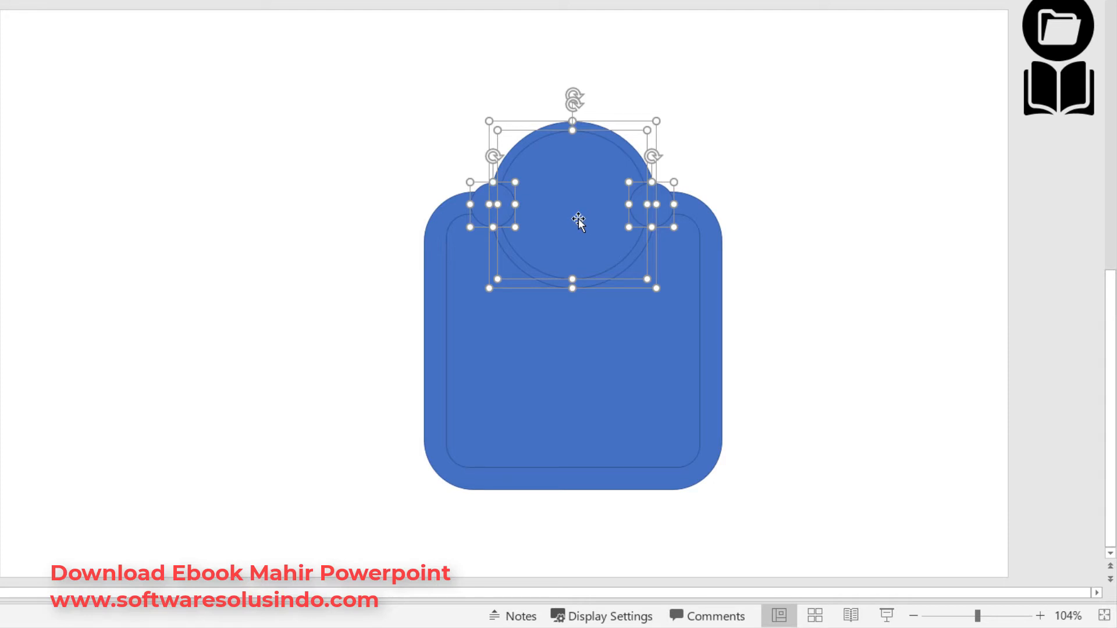
left_click_drag(581, 221, 570, 492)
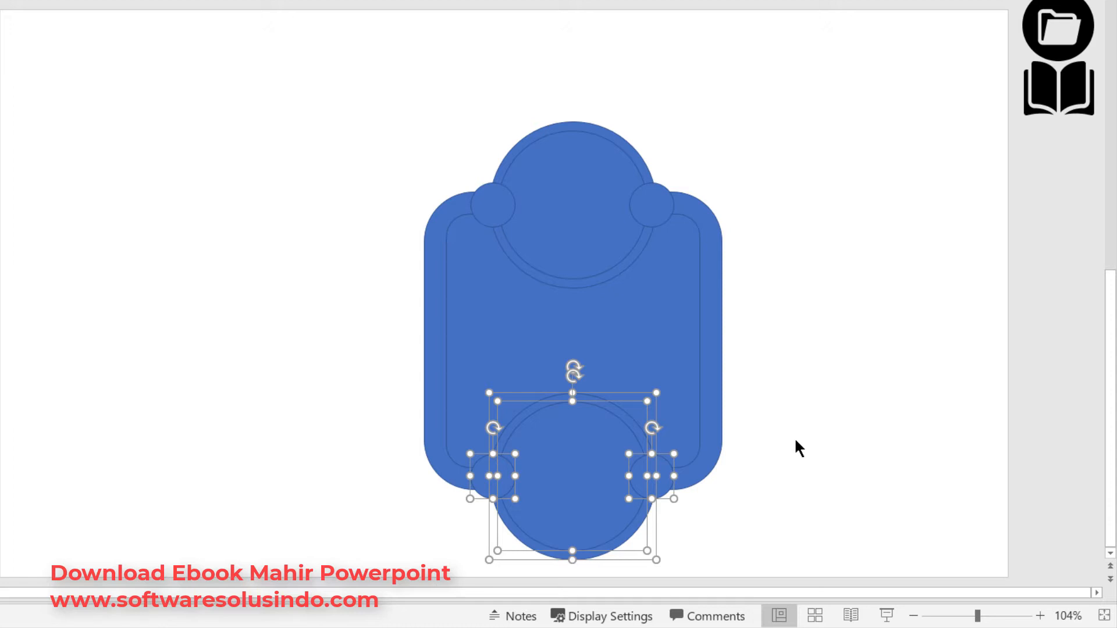
key("Down")
key("Down")
key("Down")
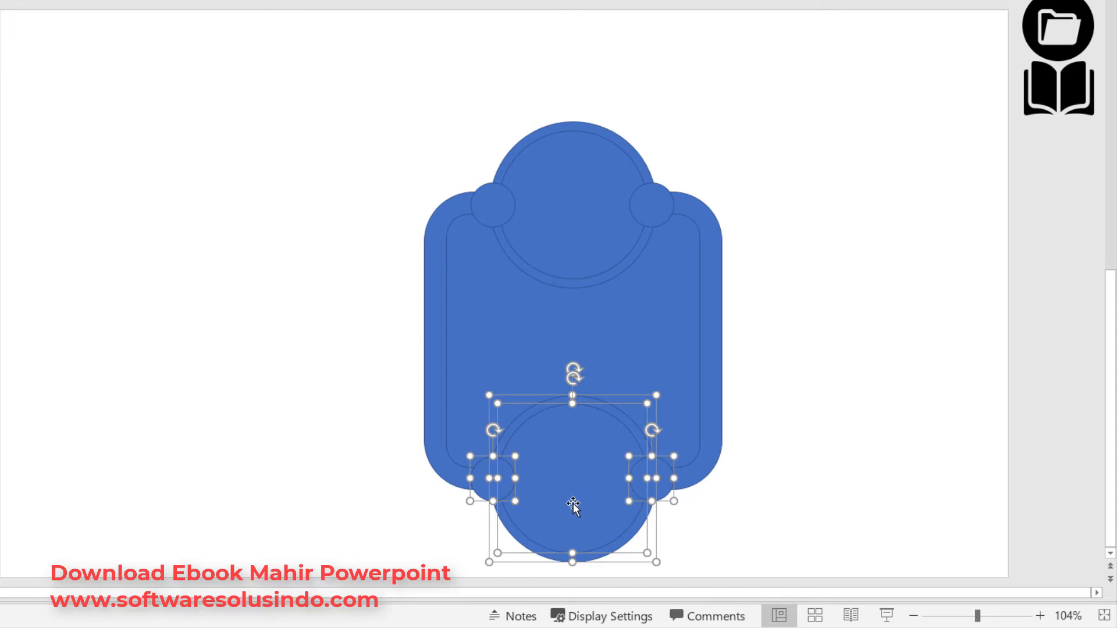
Copy the bottom set of circles to the middle of the rounded square's right edge and nudge it slightly right
left_click_drag(564, 512, 696, 370)
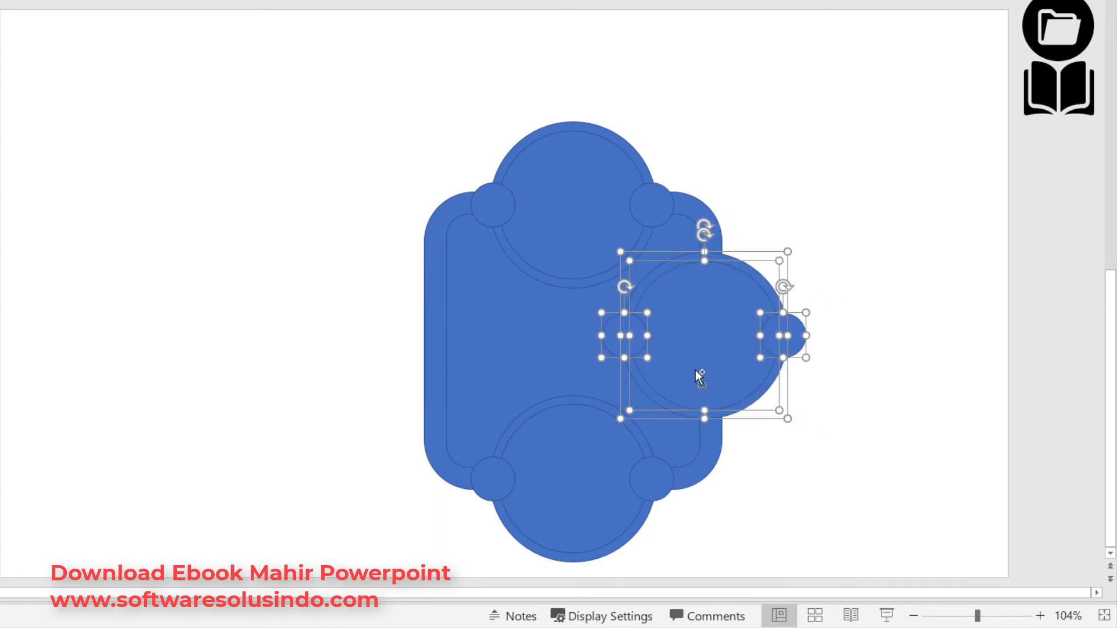
key("ctrl+Right")
key("ctrl+Right")
key("ctrl+Right")
key("ctrl+Right")
key("ctrl+Right")
key("ctrl+Right")
key("ctrl+Right")
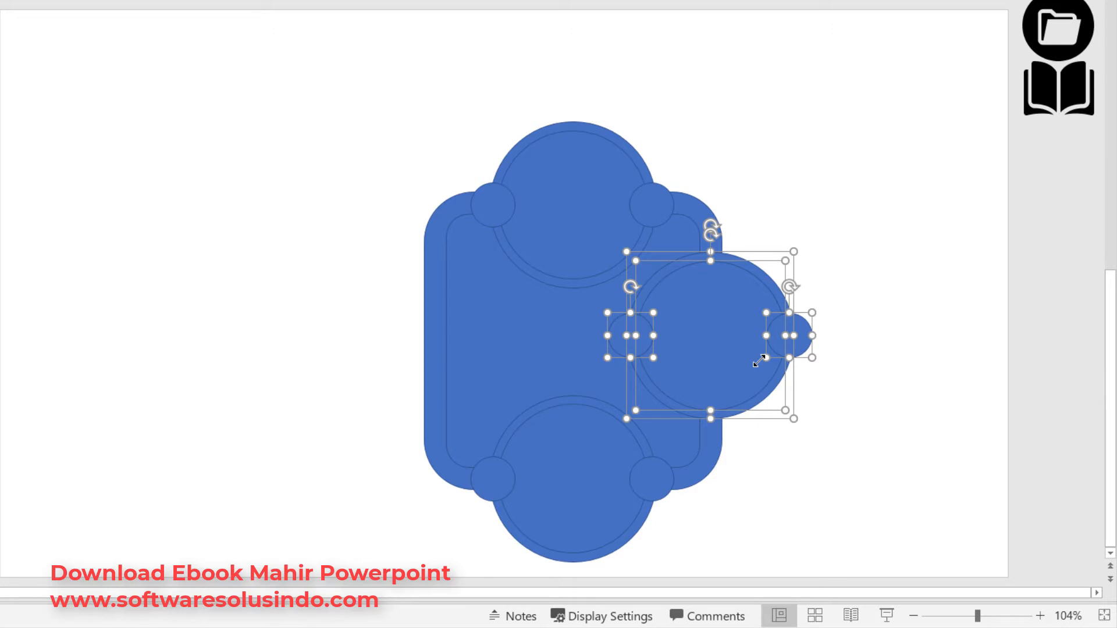
key("ctrl+Right")
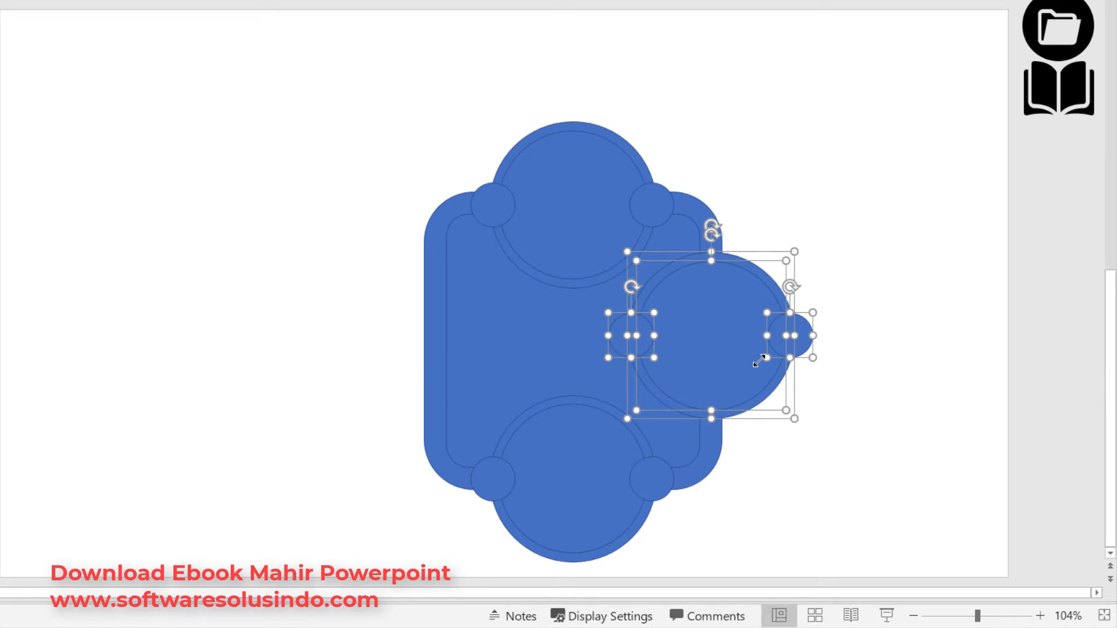
left_click(937, 376)
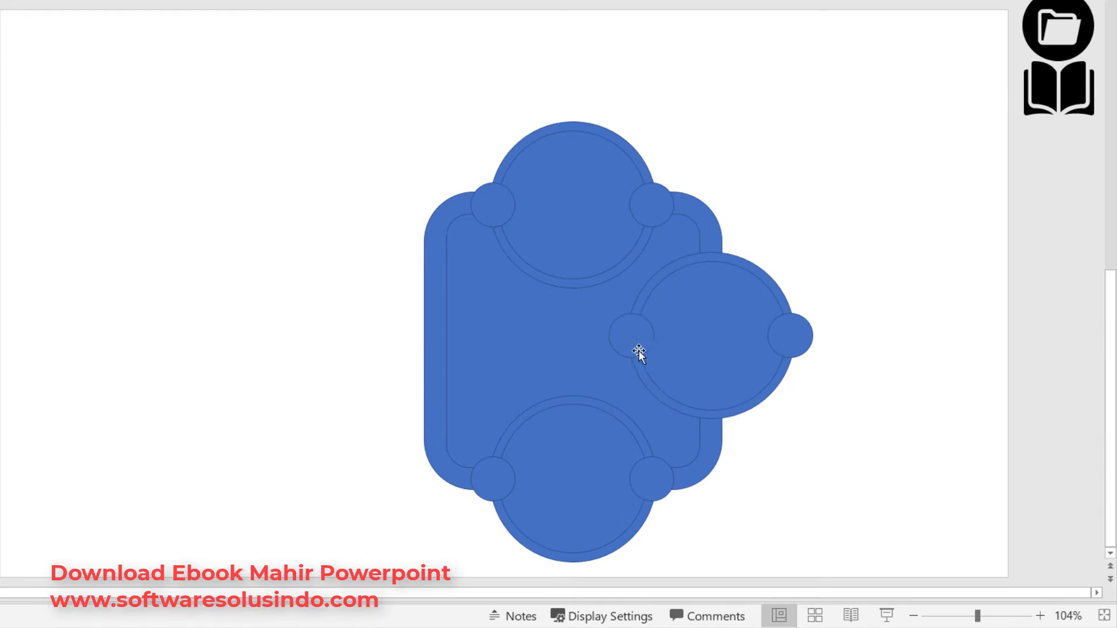
Move the right set's two small circles to the top and bottom edges of its large circle
left_click_drag(633, 347, 712, 265)
left_click(656, 196)
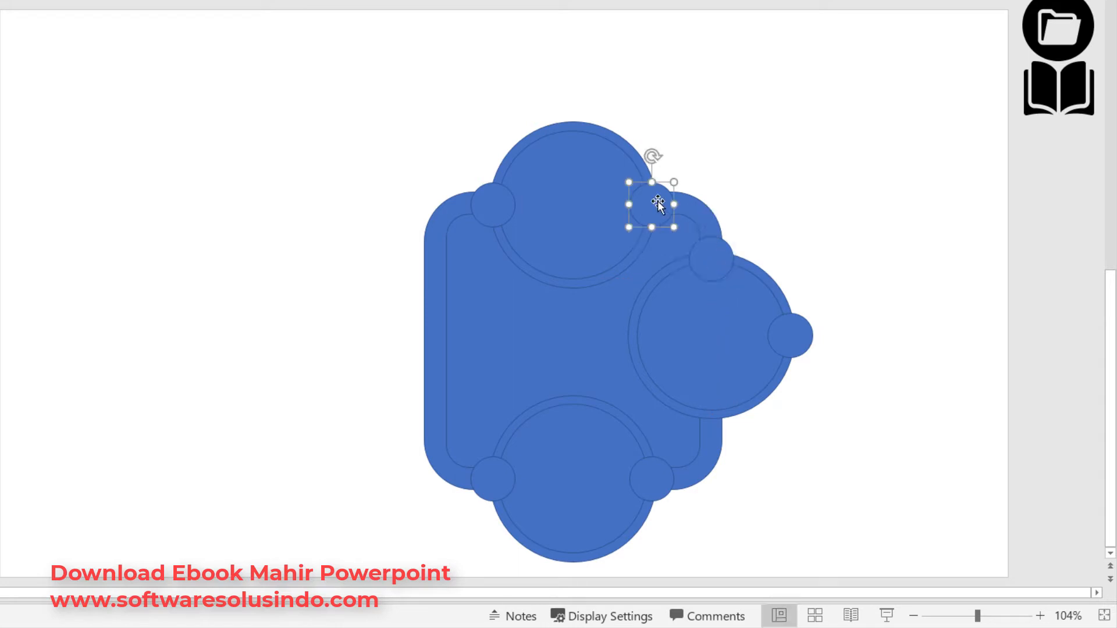
left_click(711, 249)
left_click(669, 205)
left_click(854, 306)
left_click_drag(800, 332, 721, 414)
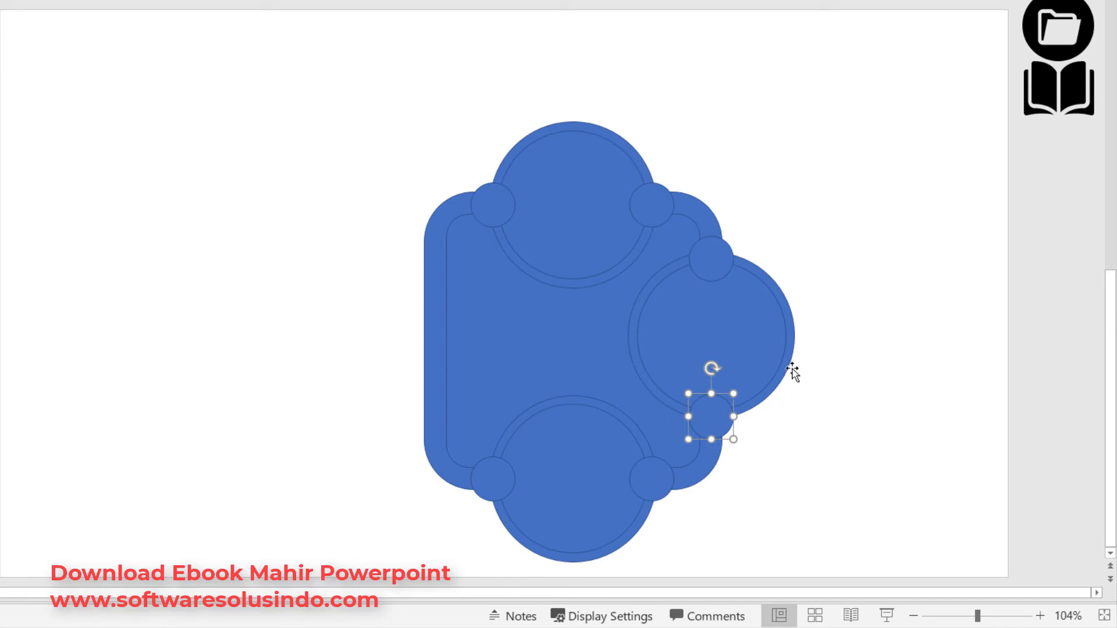
left_click_drag(719, 418, 719, 417)
left_click(845, 151)
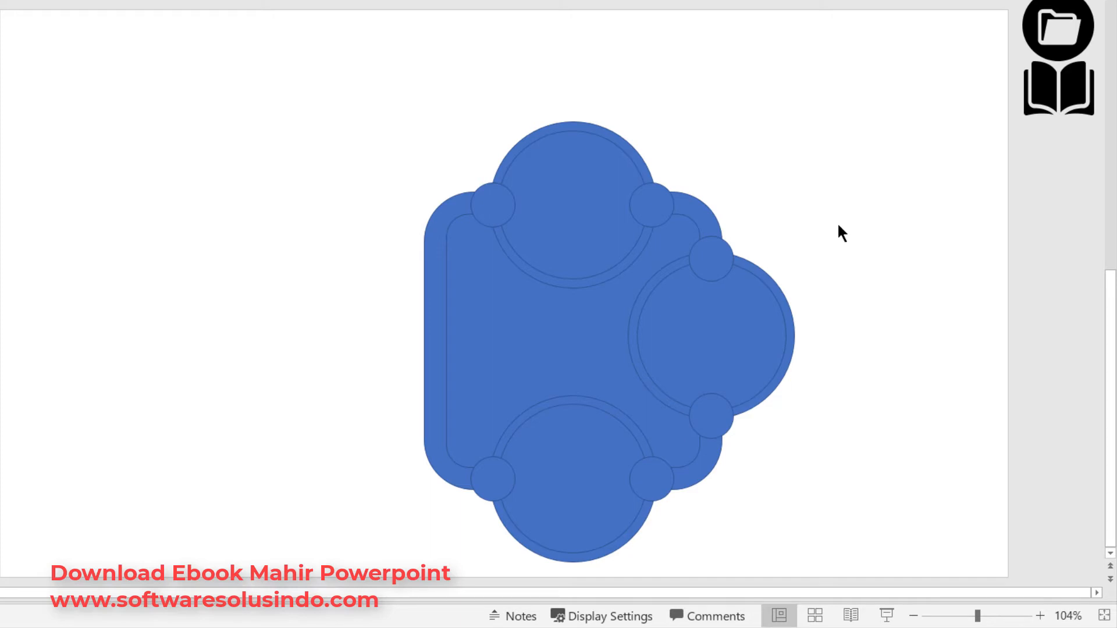
Copy the right set of four circles straight across to the rounded square's left edge
left_click_drag(833, 210, 603, 458)
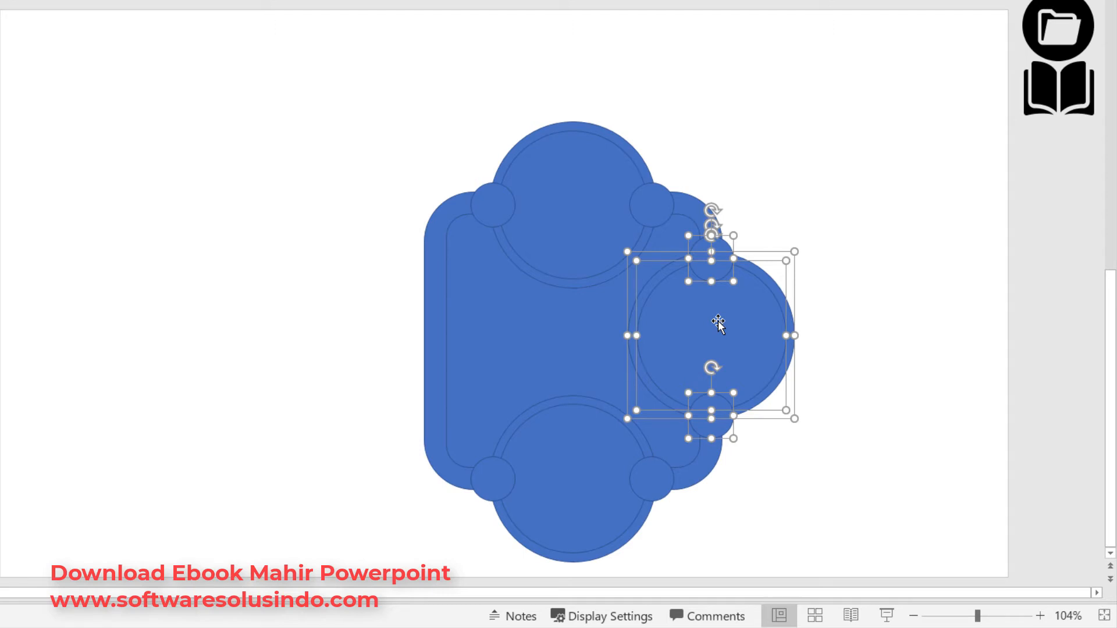
left_click_drag(718, 320, 443, 316)
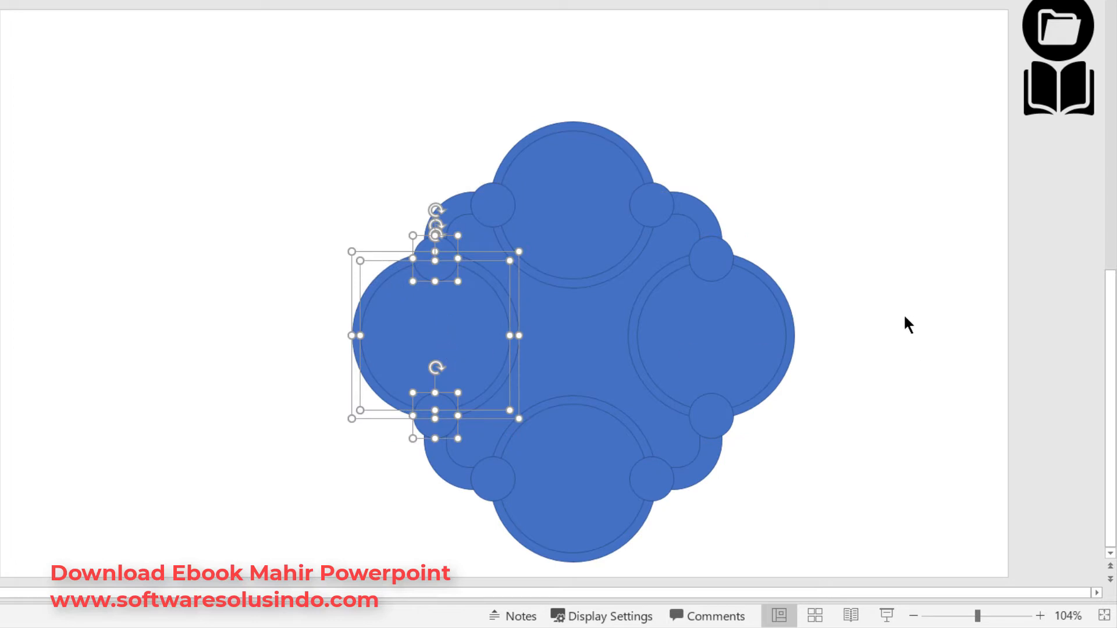
left_click(883, 316)
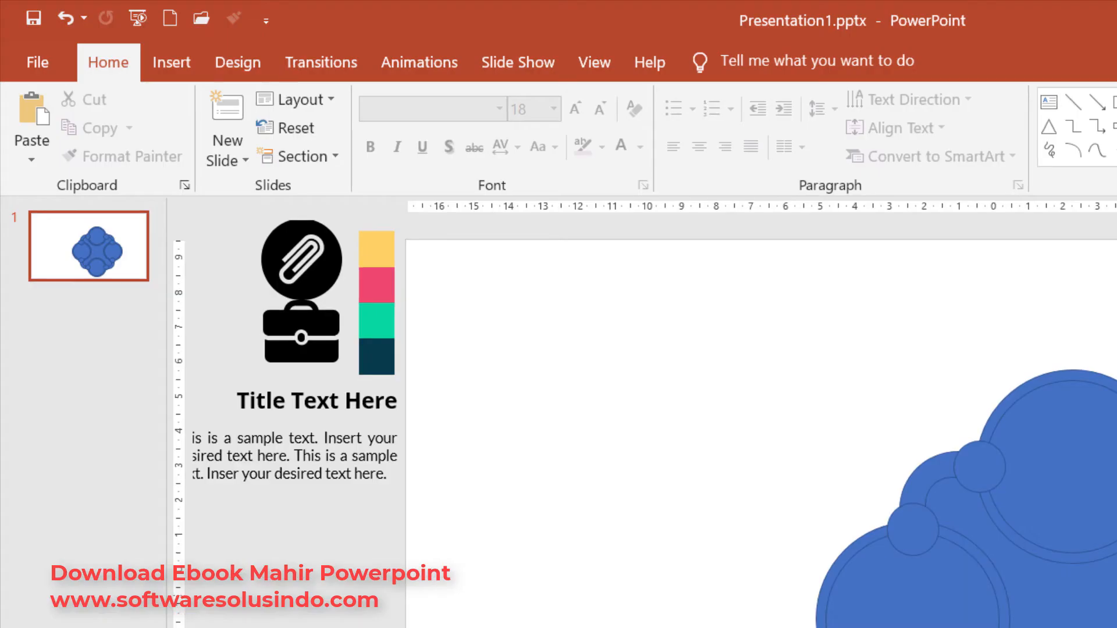
Duplicate the slide and go back to slide 1
right_click(86, 252)
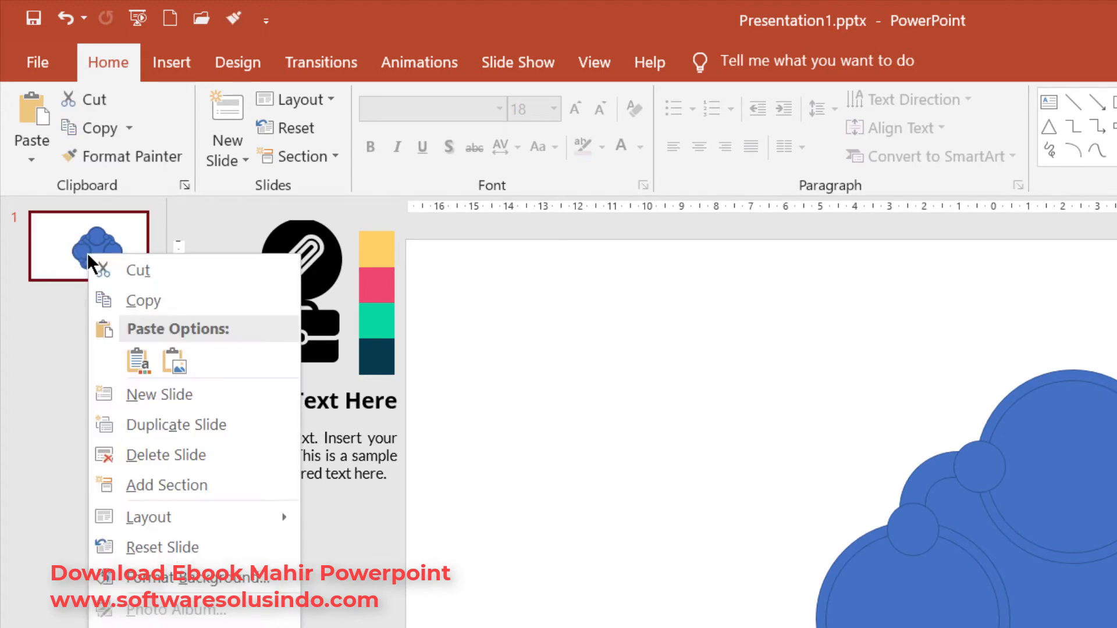
left_click(169, 423)
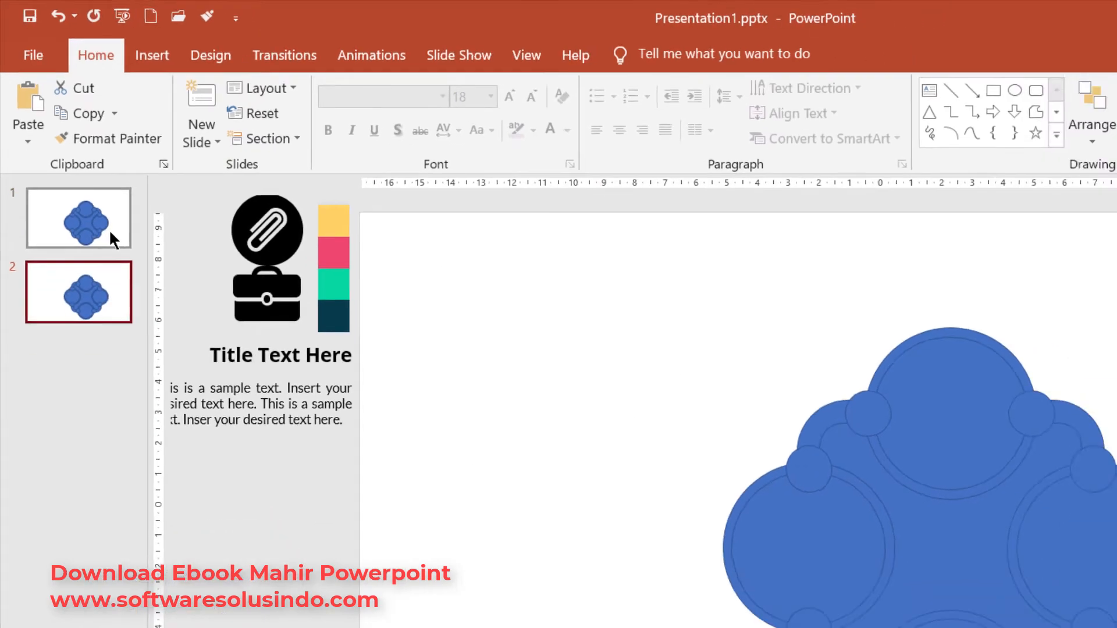
left_click(87, 250)
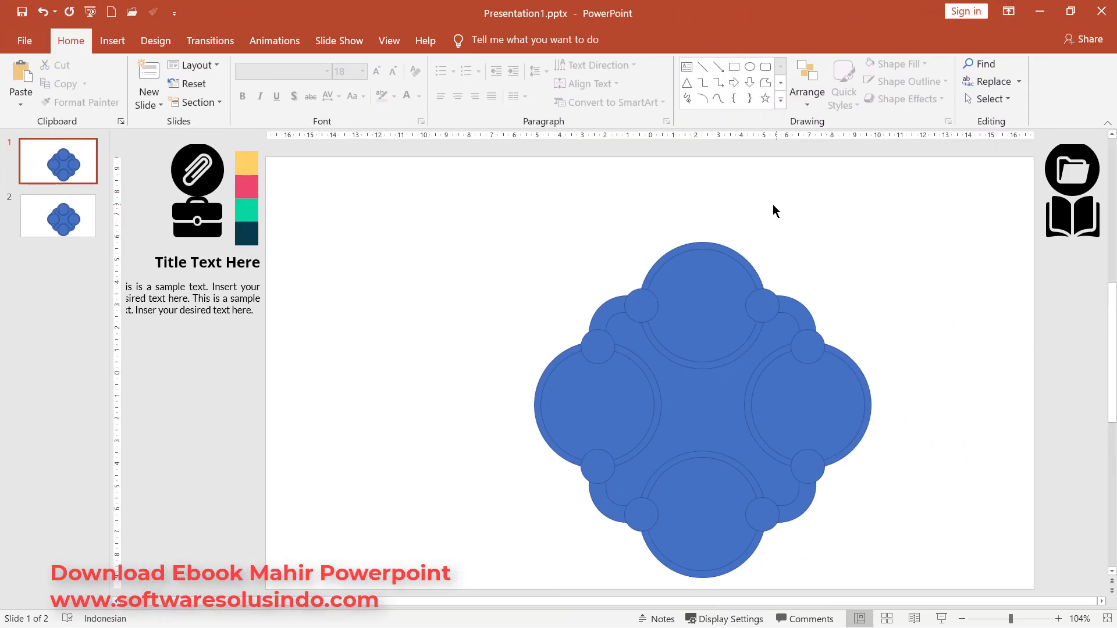
Split all the overlapping circles and rounded squares on slide 1 into separate pieces with Fragment
mouse_move(472, 184)
left_mouse_down()
mouse_move(900, 312)
mouse_move(930, 605)
left_mouse_up()
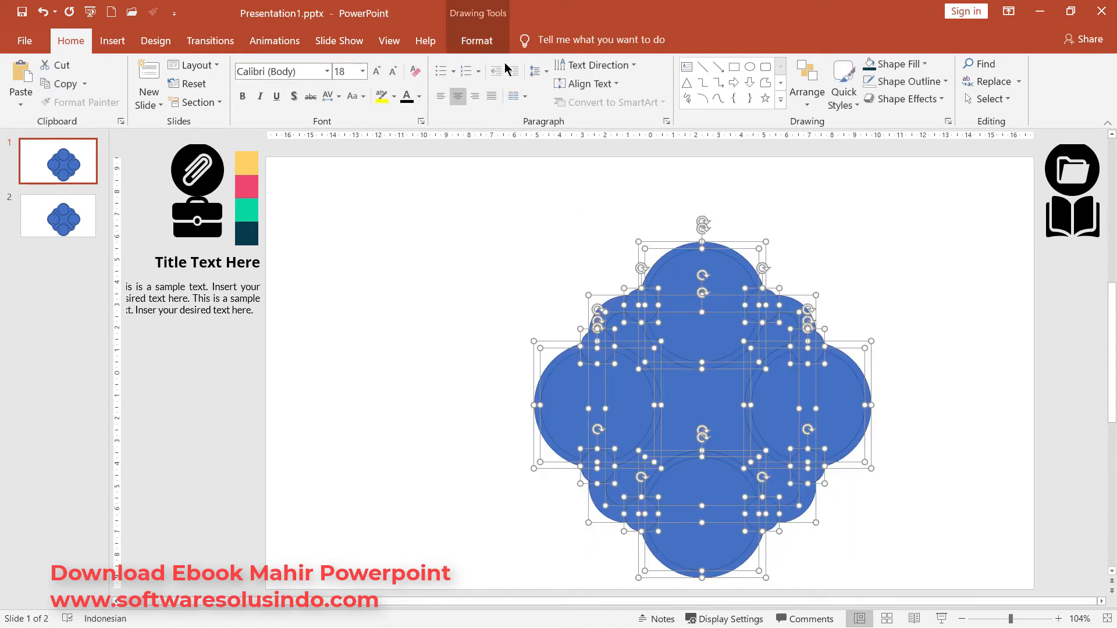
left_click(480, 40)
left_click(158, 104)
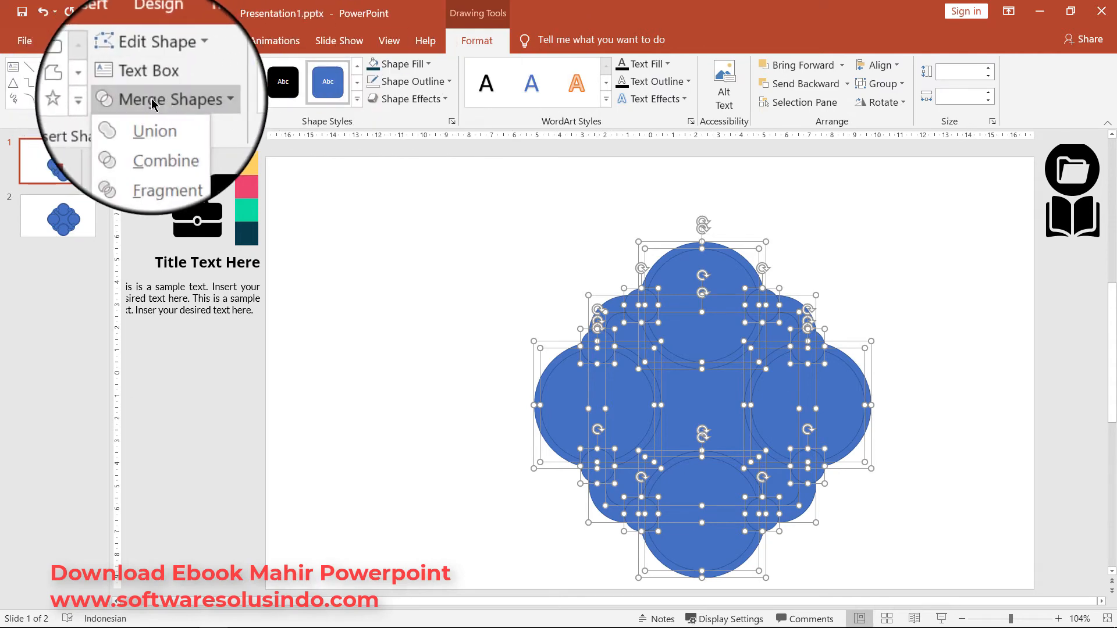
left_click(157, 153)
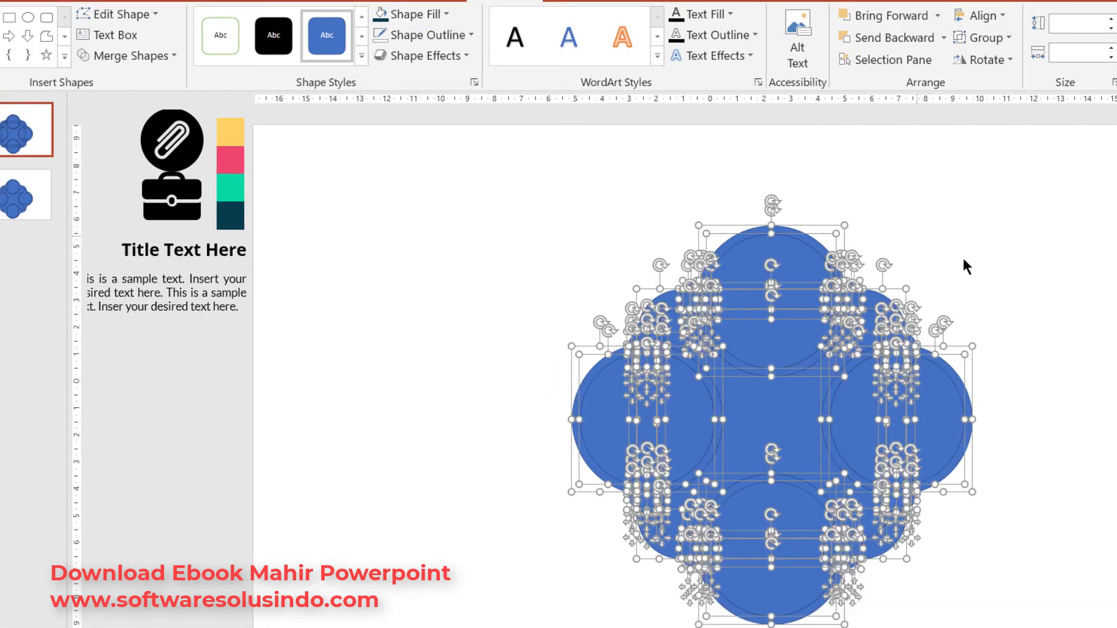
left_click(969, 263)
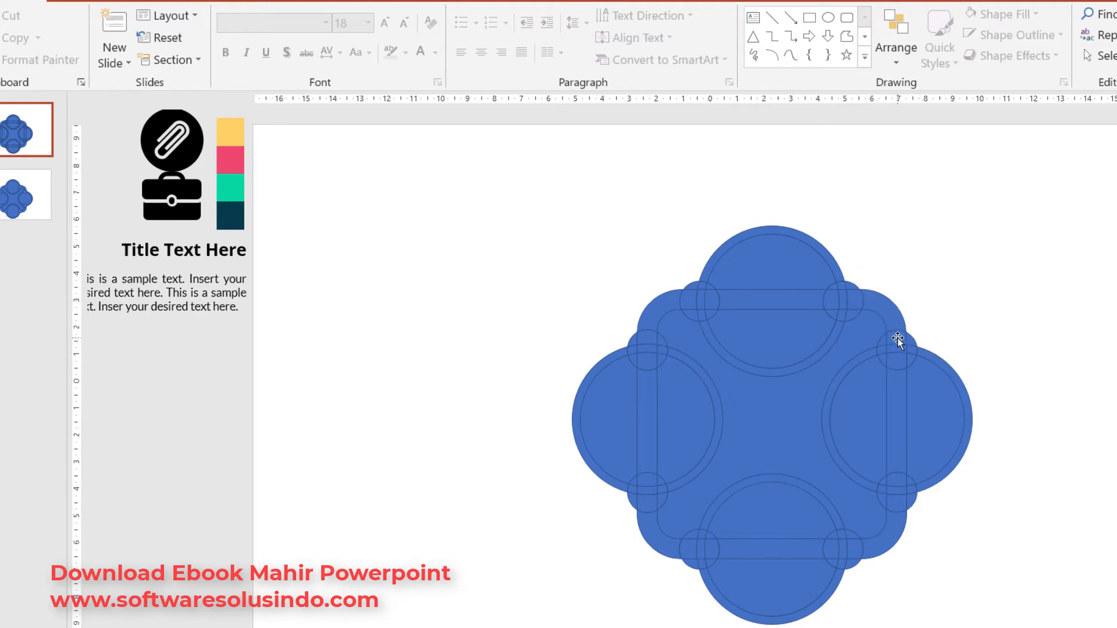
Merge the fragments of the upper-right corner, between the top and right circles, into one shape with Union
left_click_drag(875, 261, 830, 331)
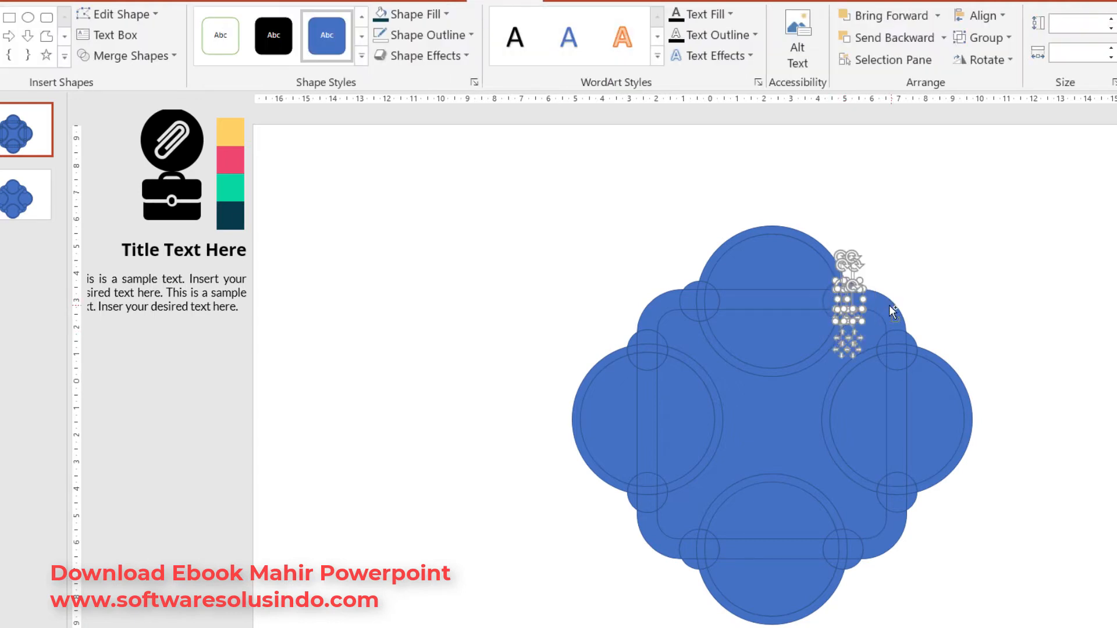
left_click(935, 330)
left_click_drag(917, 350, 861, 350)
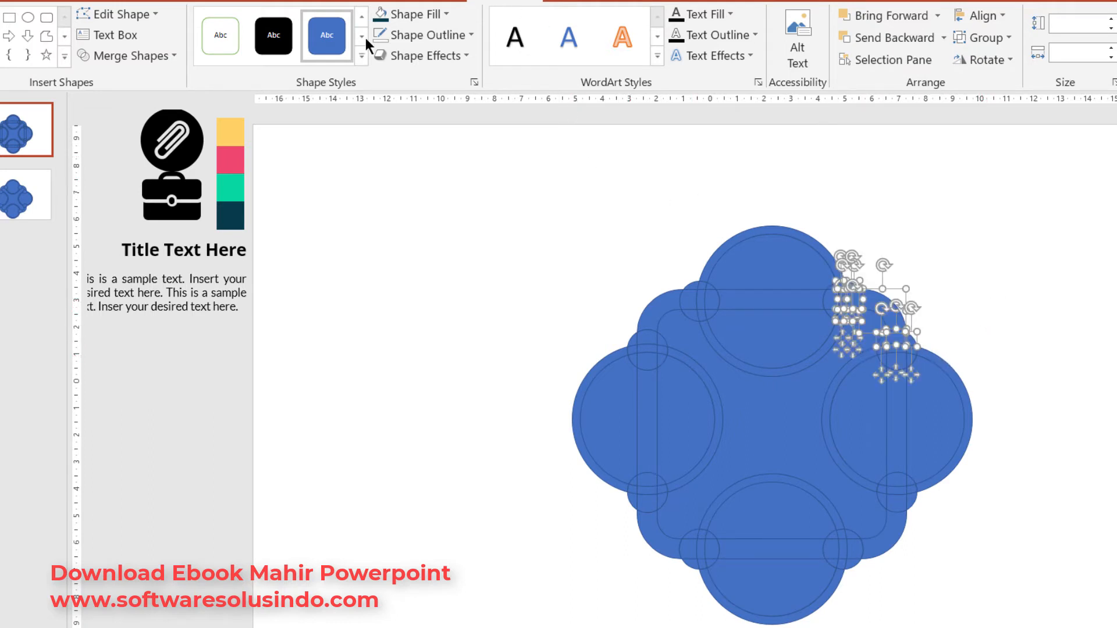
left_click(120, 57)
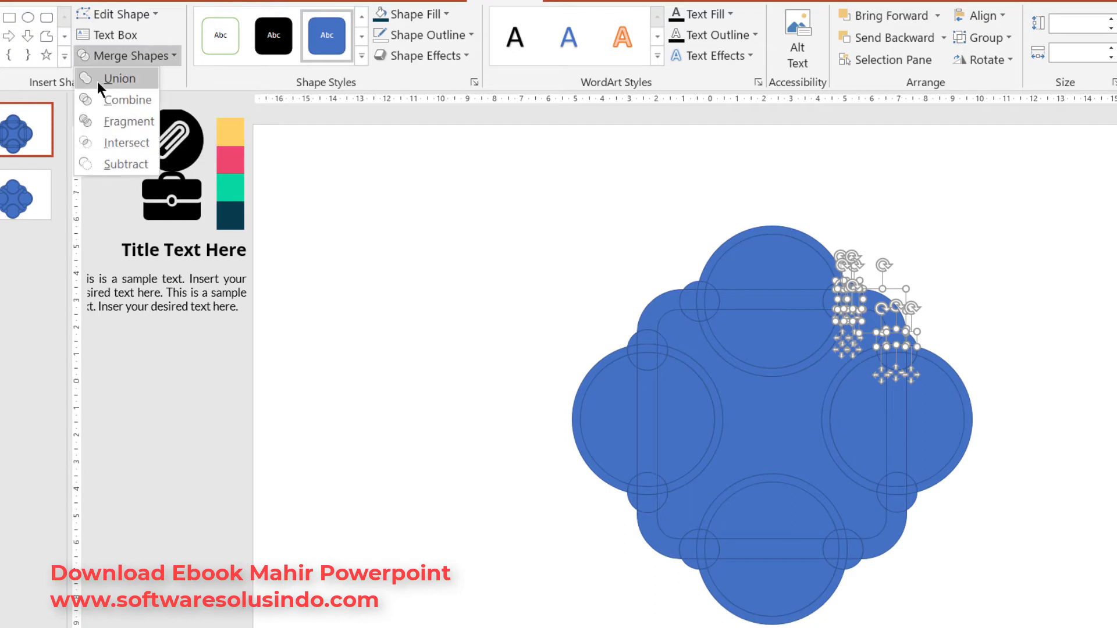
left_click(106, 80)
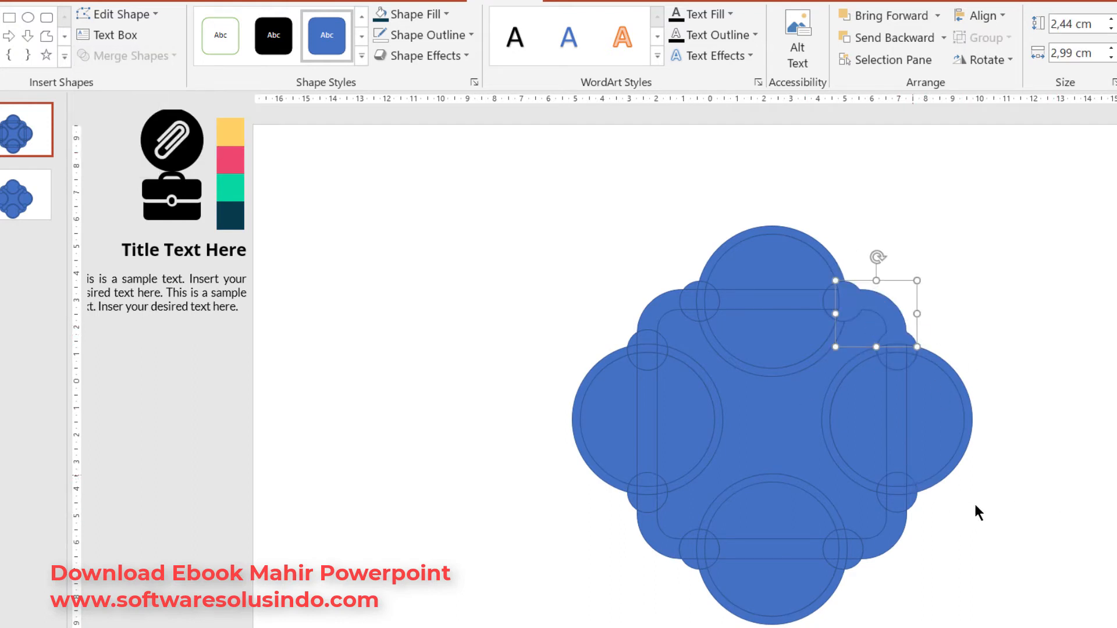
Merge the fragments of the lower-right corner, between the right and bottom circles, into one shape with Union
left_click_drag(945, 526, 855, 481)
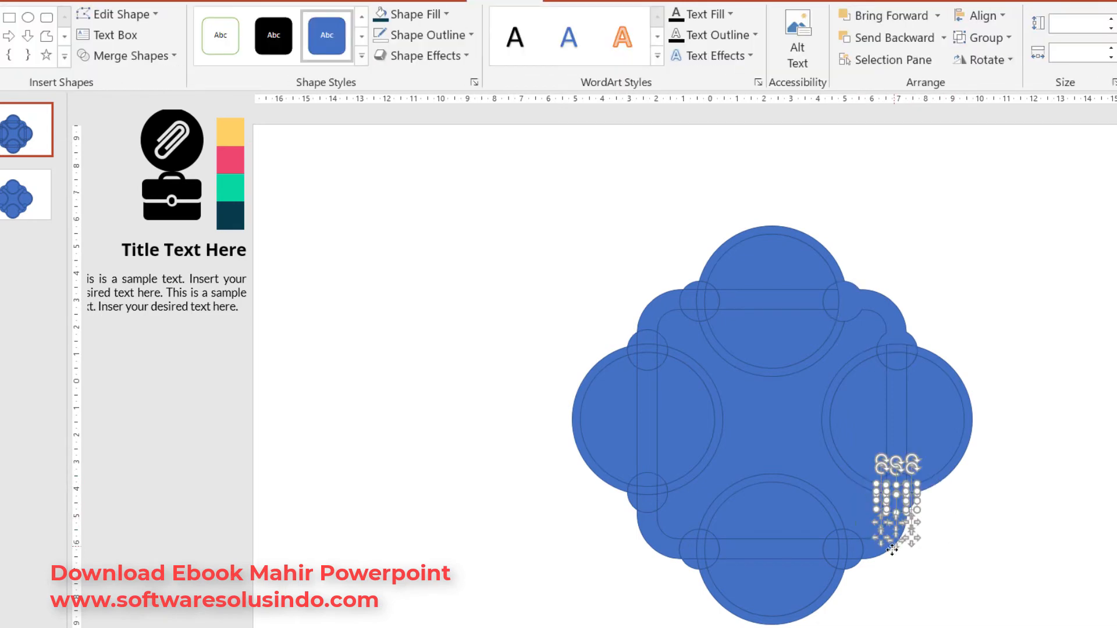
left_click(860, 549, "ctrl")
left_click_drag(874, 594, 843, 519)
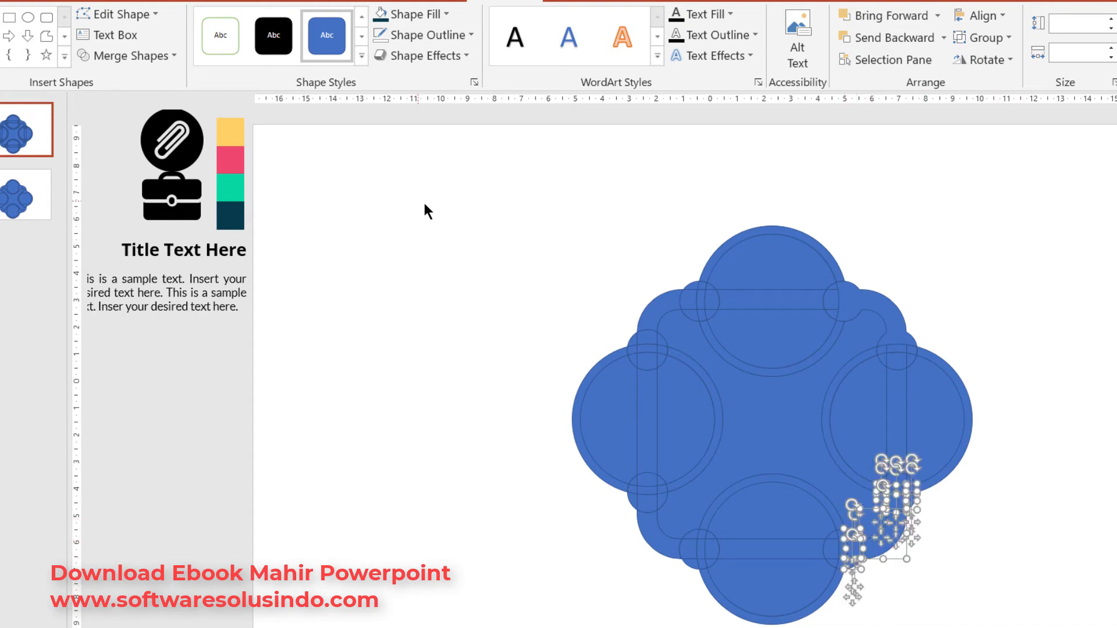
left_click(130, 57)
left_click(113, 76)
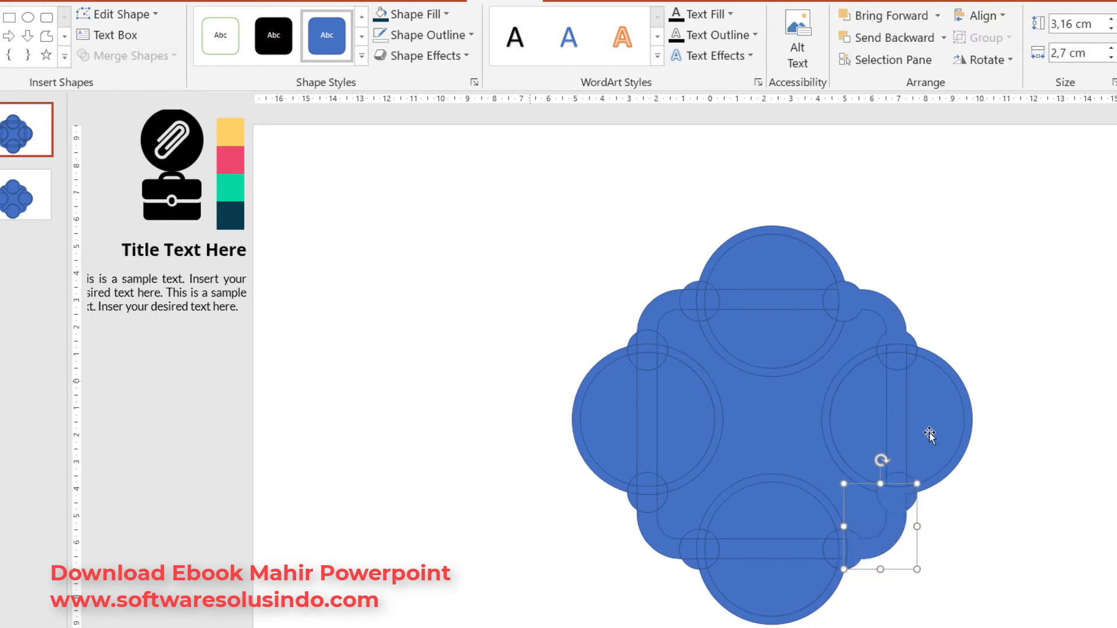
Merge the fragments of the lower-left corner, between the bottom and left circles, into one shape with Union
left_click_drag(666, 580, 714, 526)
left_click(652, 534, "shift")
left_click_drag(602, 522, 698, 492)
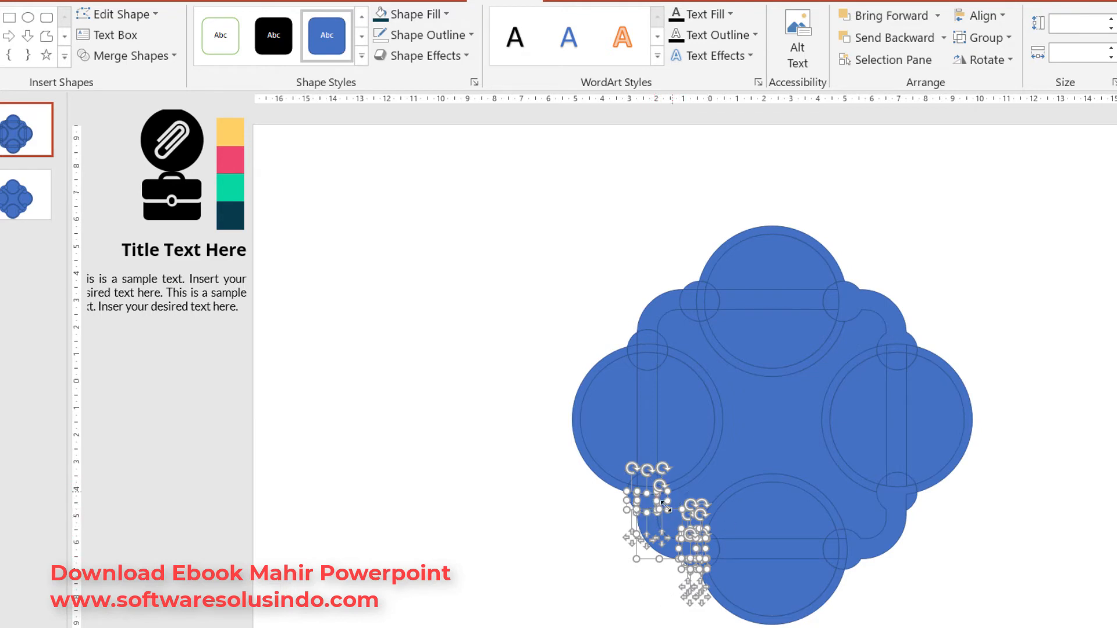
left_click(122, 55)
left_click(108, 78)
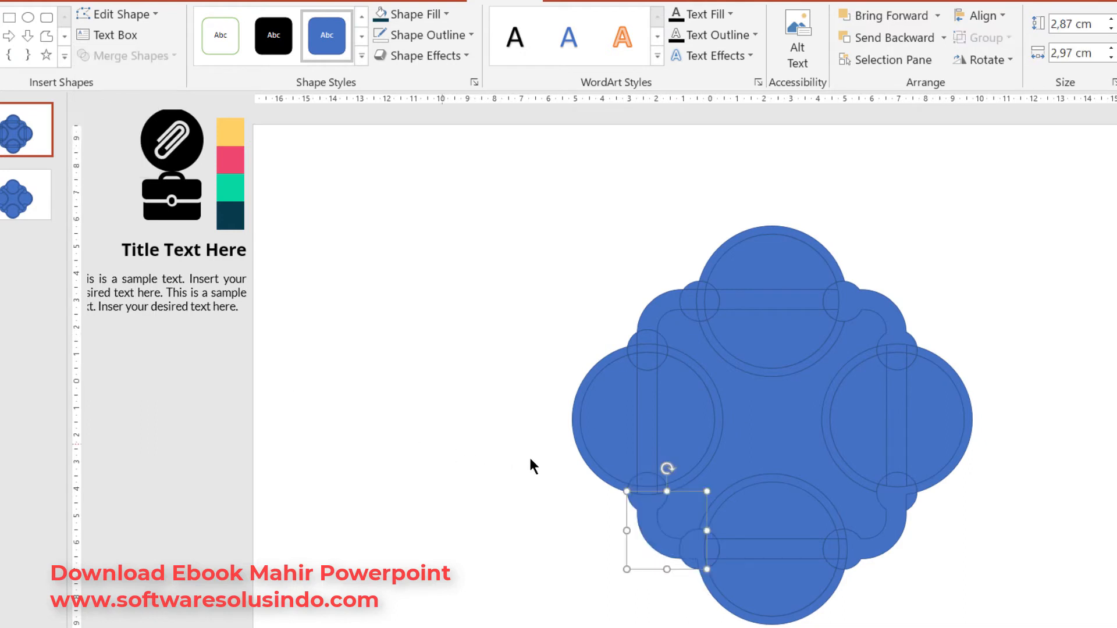
left_click(693, 578)
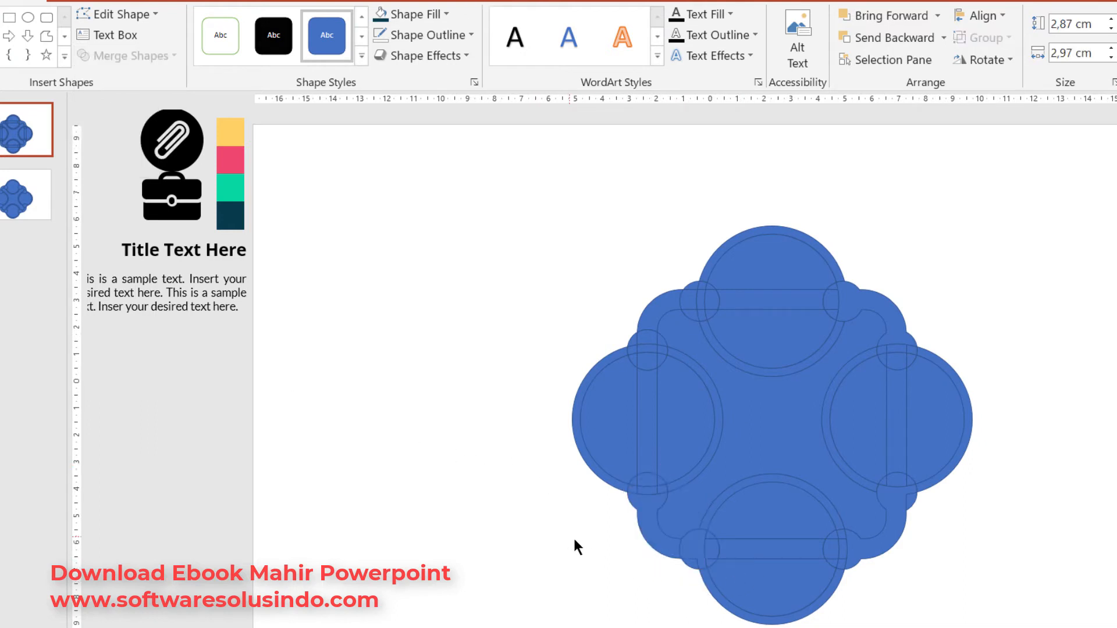
left_click(693, 564)
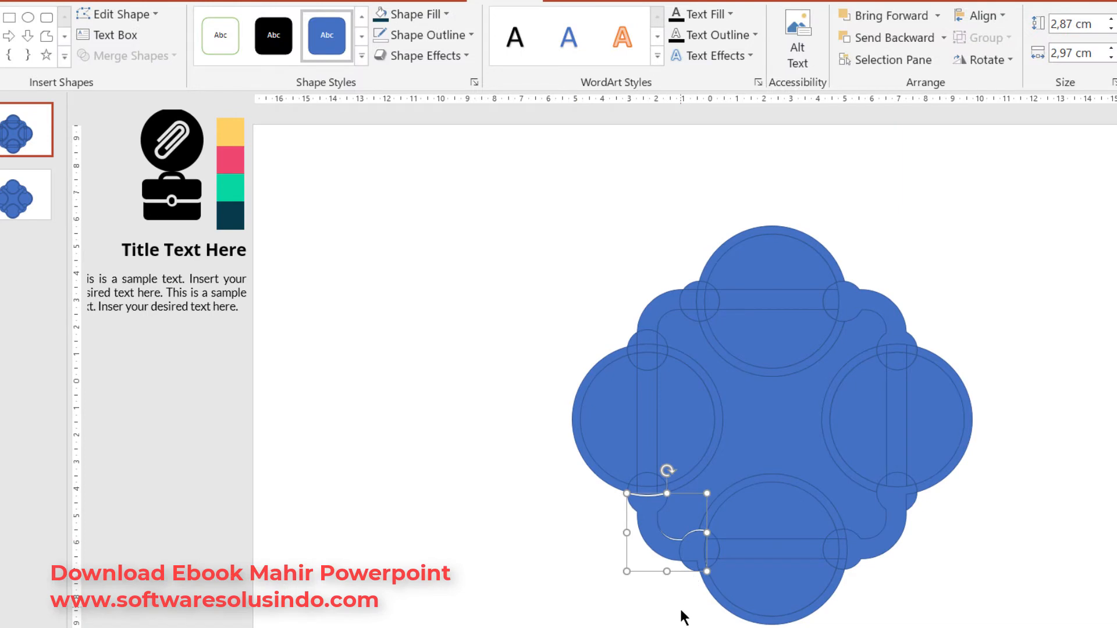
left_click(599, 576)
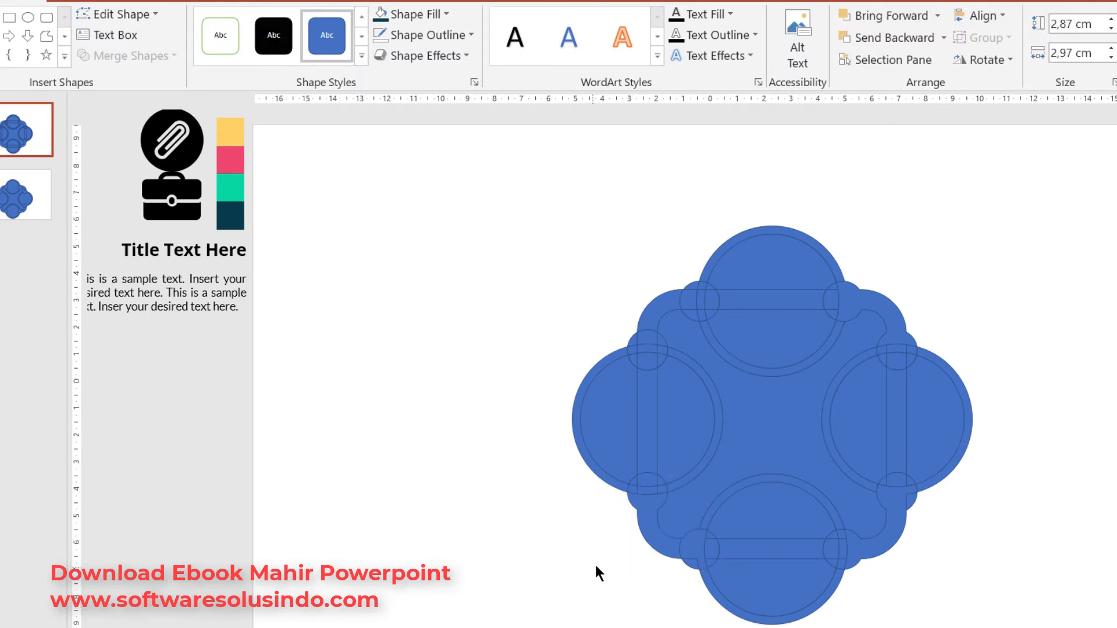
Merge the fragments of the upper-left corner, between the left and top circles, into one shape with Union
left_click_drag(610, 314, 689, 364)
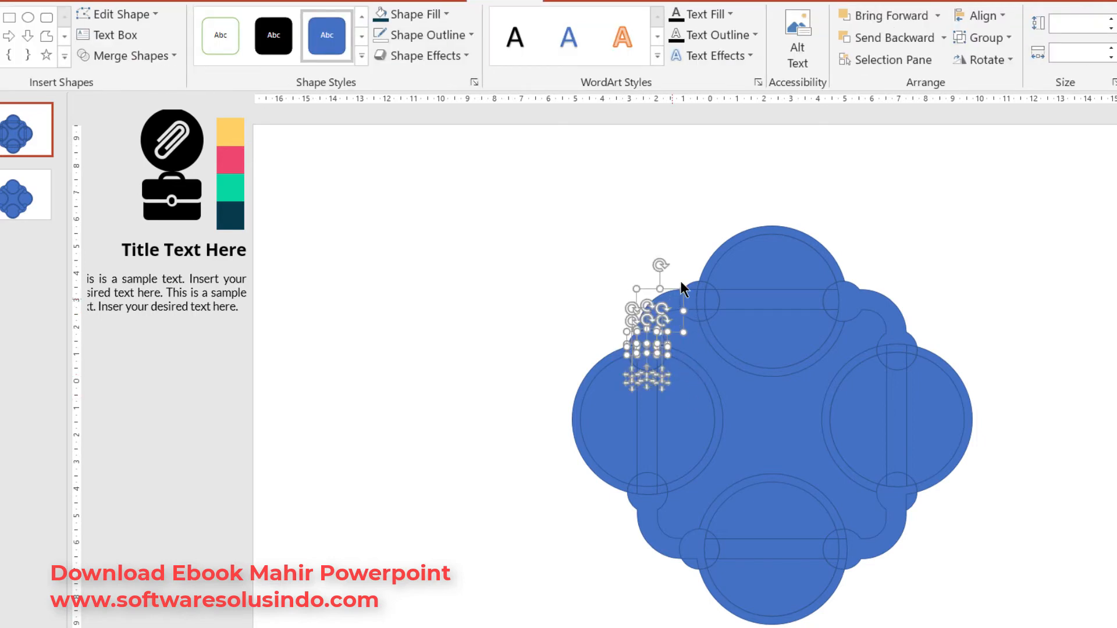
left_click_drag(668, 249, 704, 339)
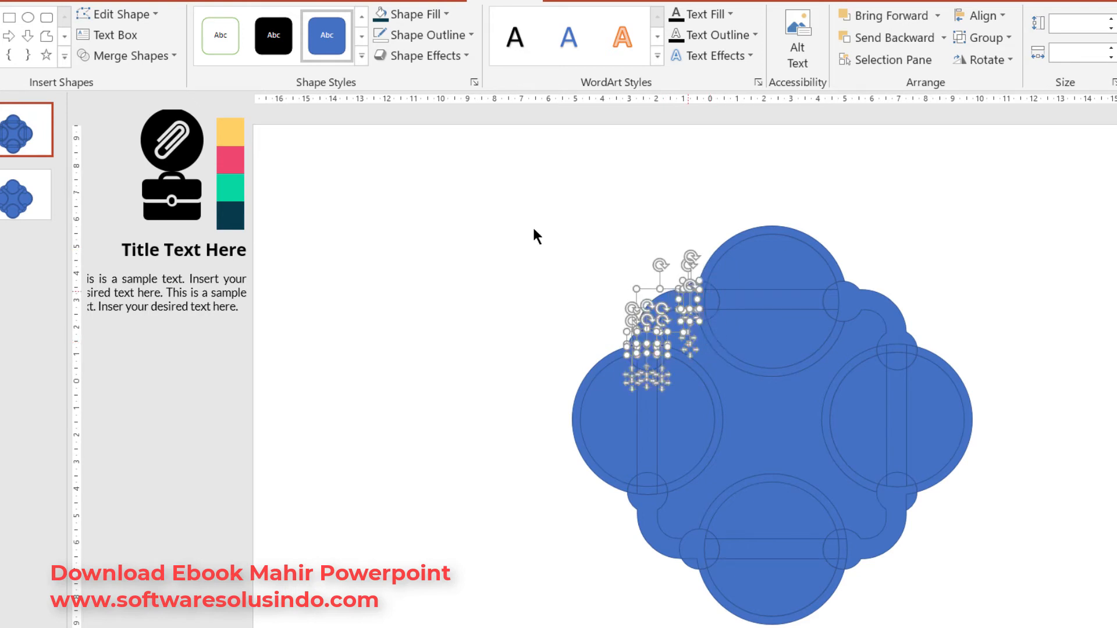
left_click(132, 55)
left_click(112, 78)
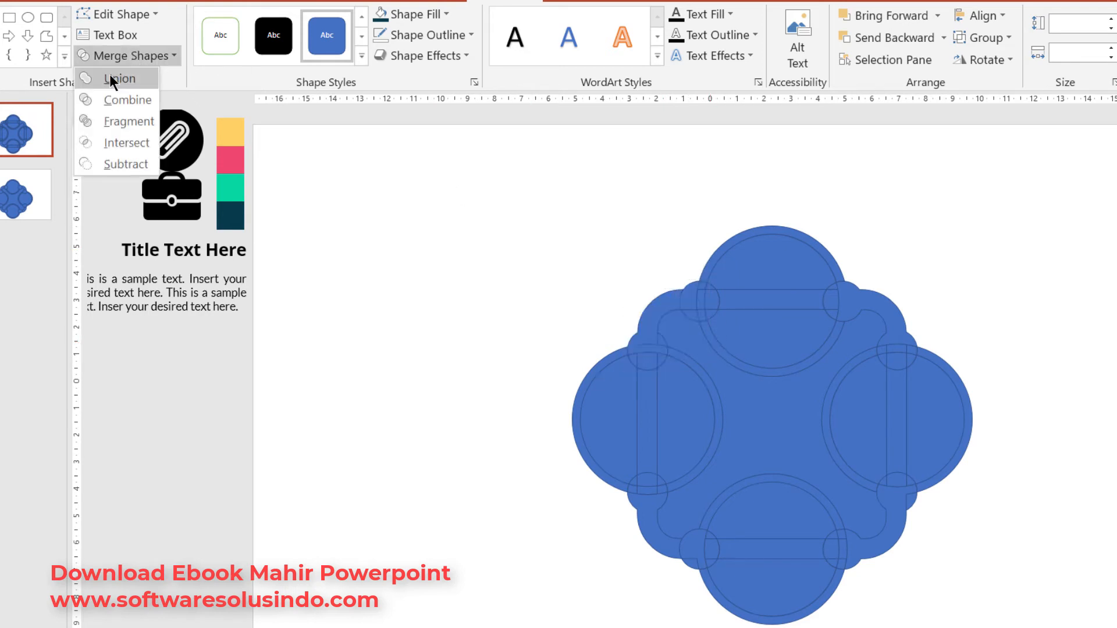
Delete all the remaining fragments on slide 1, keeping only the four merged corner connectors
left_click(898, 260)
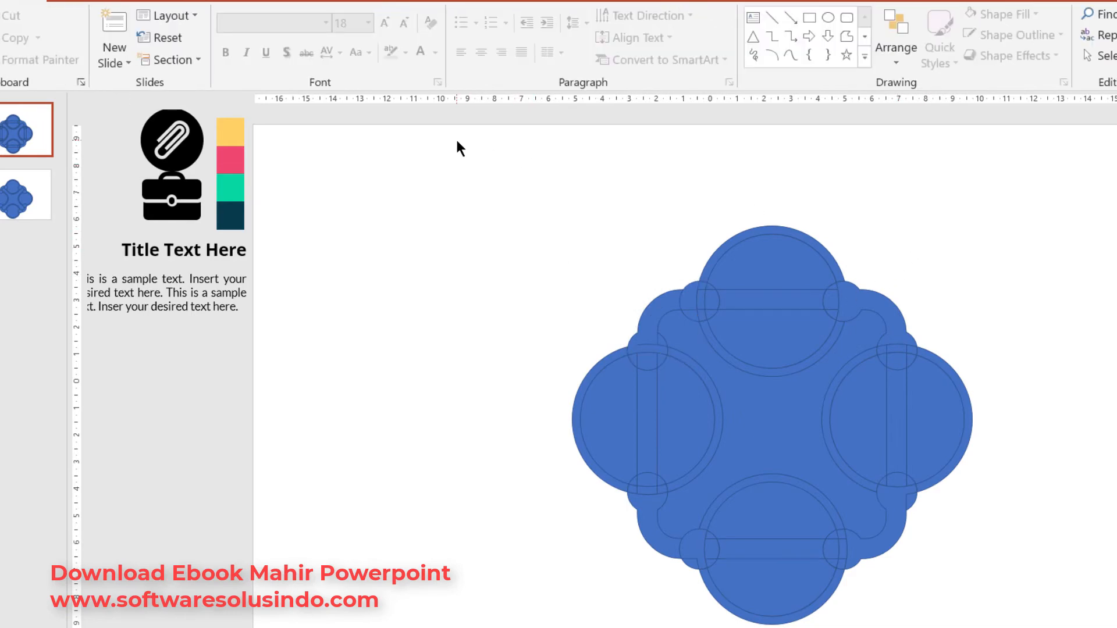
left_click_drag(456, 137, 1044, 627)
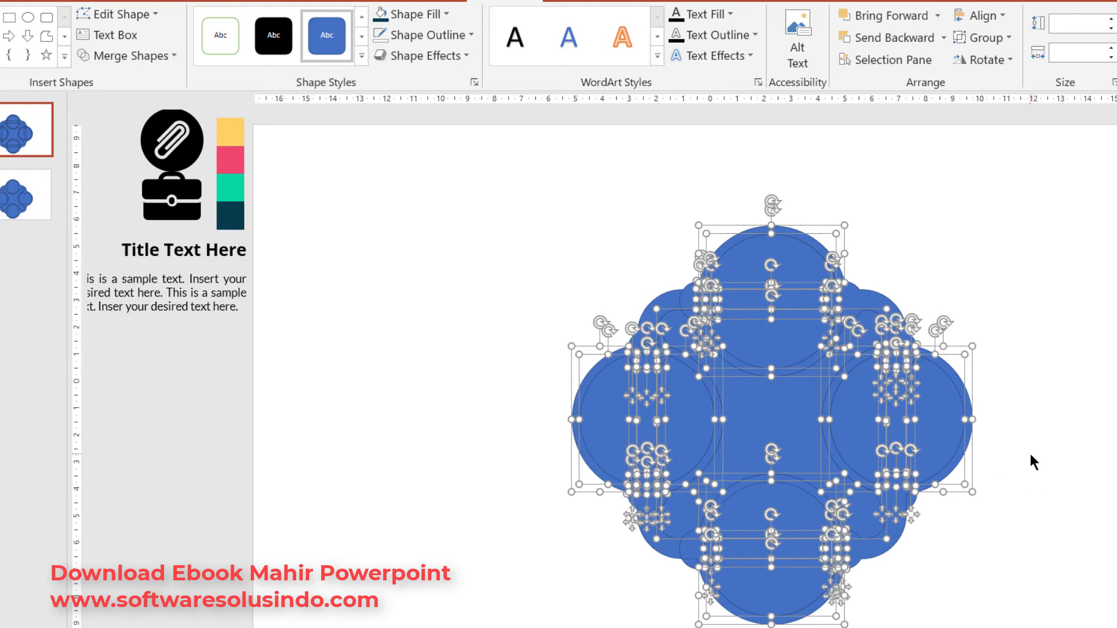
key("Delete")
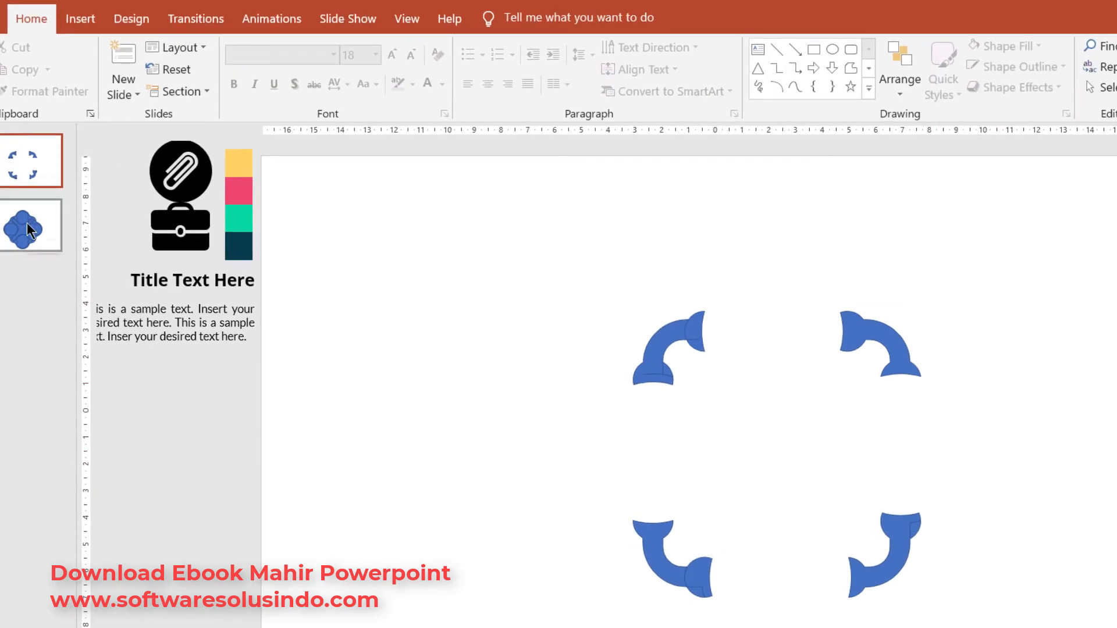
Select the four large outer circles and their four inner circles together on slide 2, leaving out the small circles and rounded squares
left_click(29, 230)
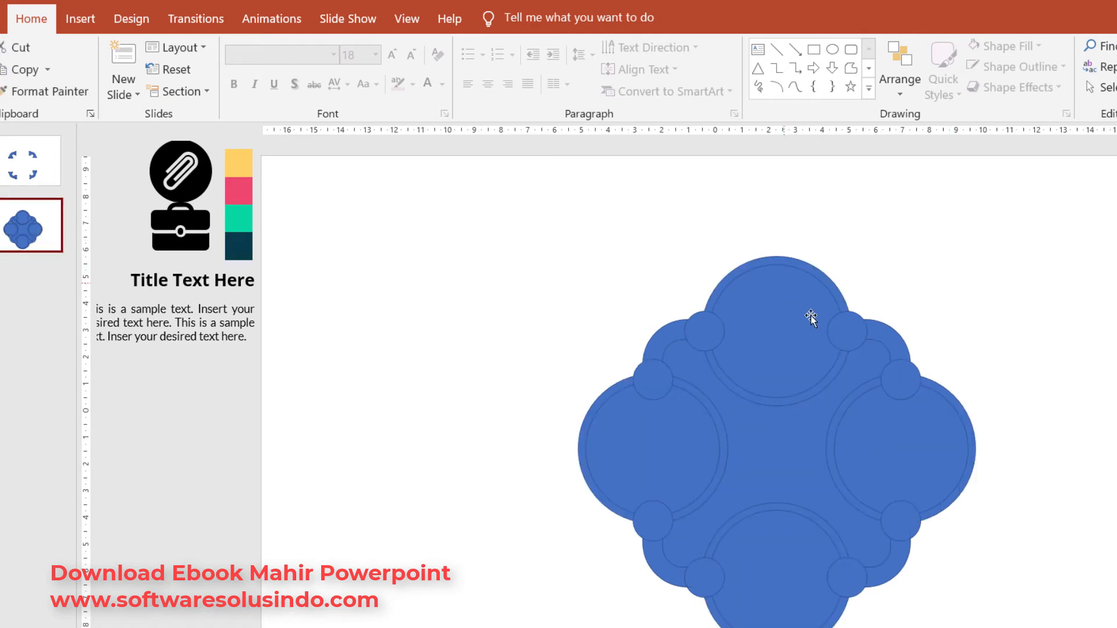
left_click(787, 319)
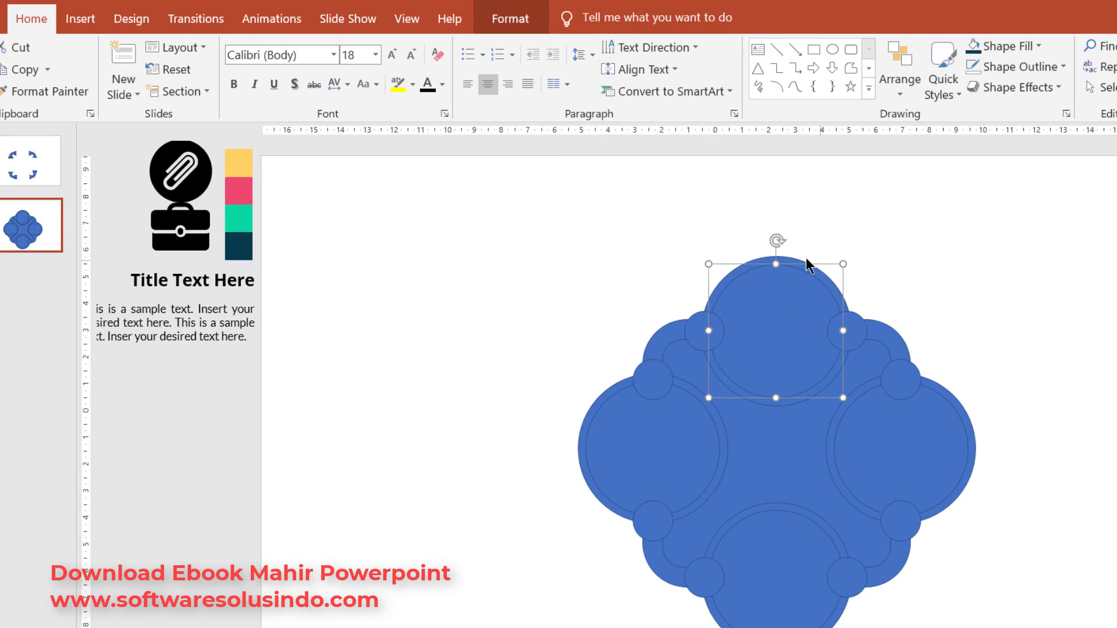
left_click(793, 260, "shift")
left_click(949, 405, "shift")
left_click(684, 461, "shift")
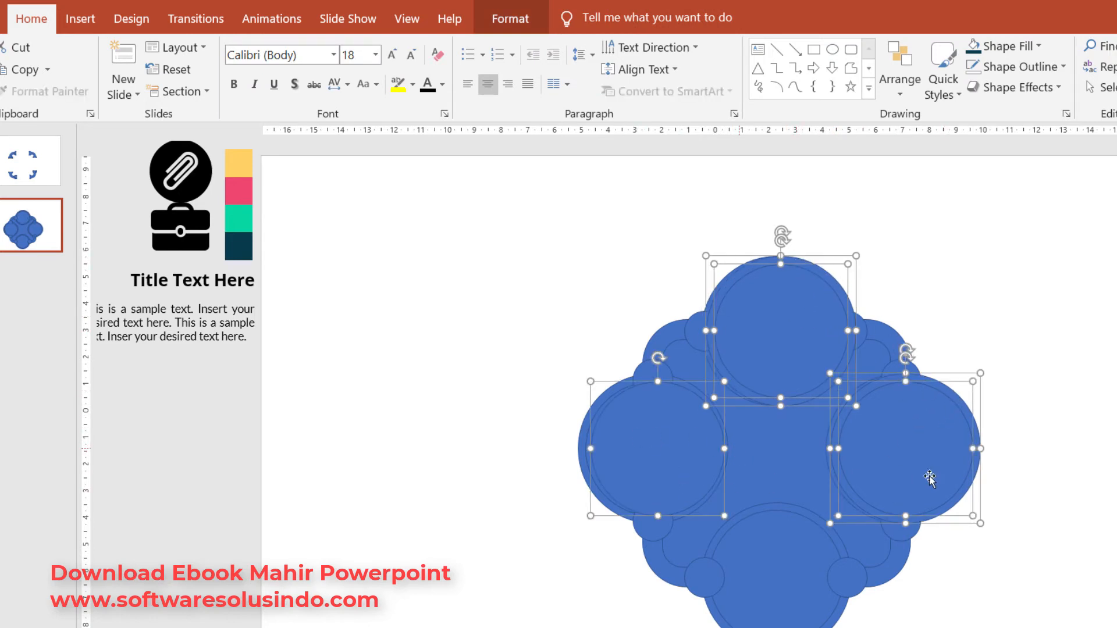
key("ctrl+z")
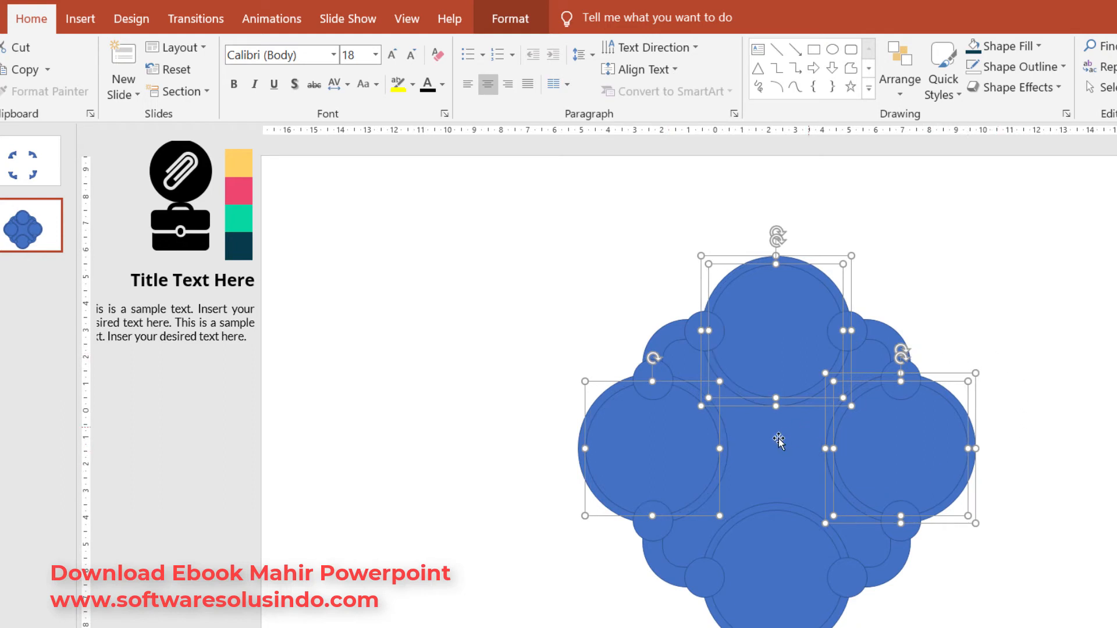
left_click(726, 449, "shift")
left_click(717, 551, "shift")
left_click(769, 559, "shift")
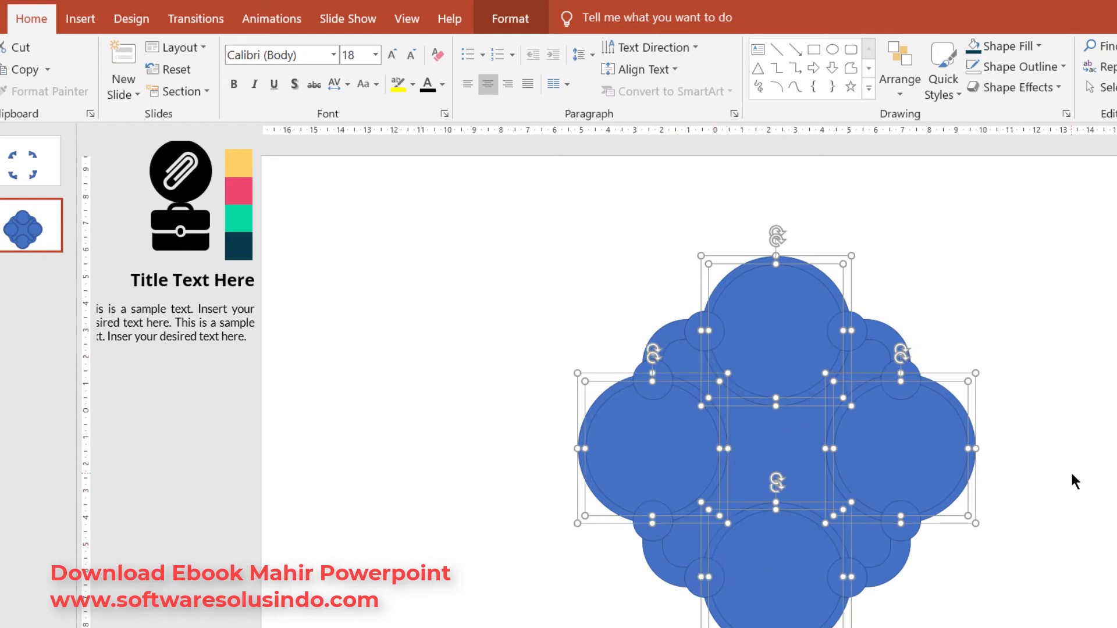